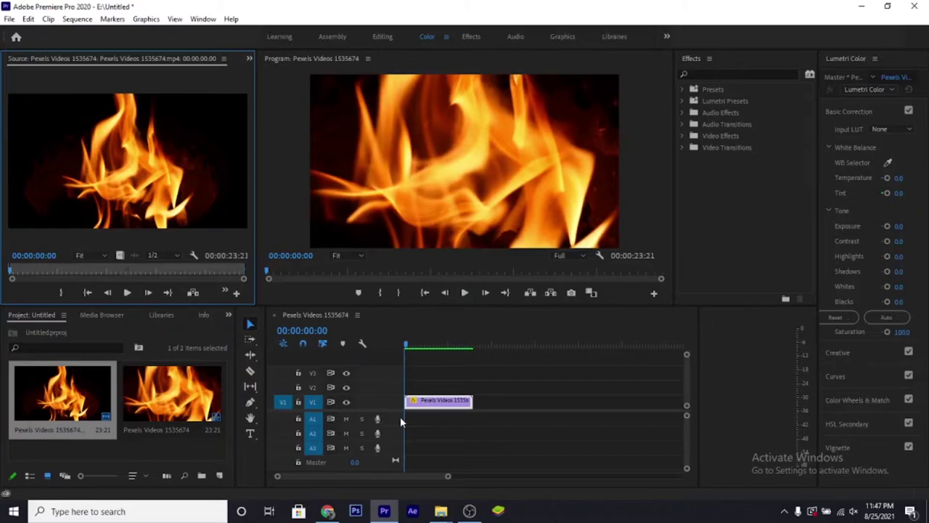
# - Scrub the playhead back to 00:00:00:00 and pick the Type Tool
pyautogui.click(423, 343)
pyautogui.moveTo(428, 343); pyautogui.dragTo(403, 363)
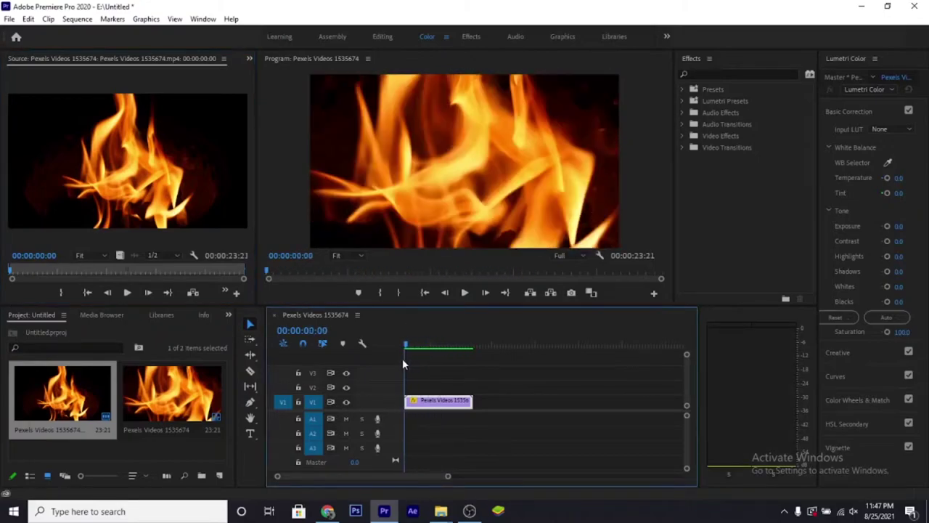
pyautogui.click(249, 432)
# - Type a GRAPHICS title, centre it over the fire, and extend its V2 clip to match V1
pyautogui.click(419, 172)
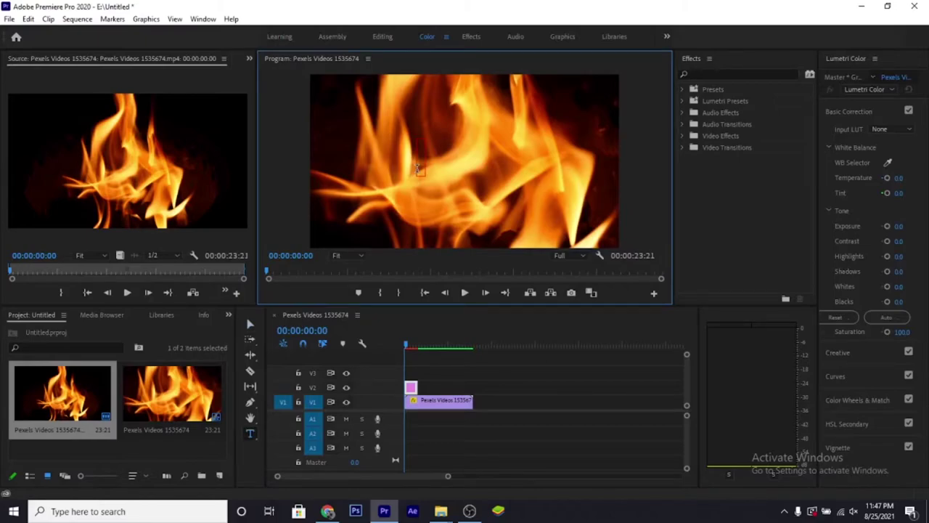
pyautogui.write('GR')
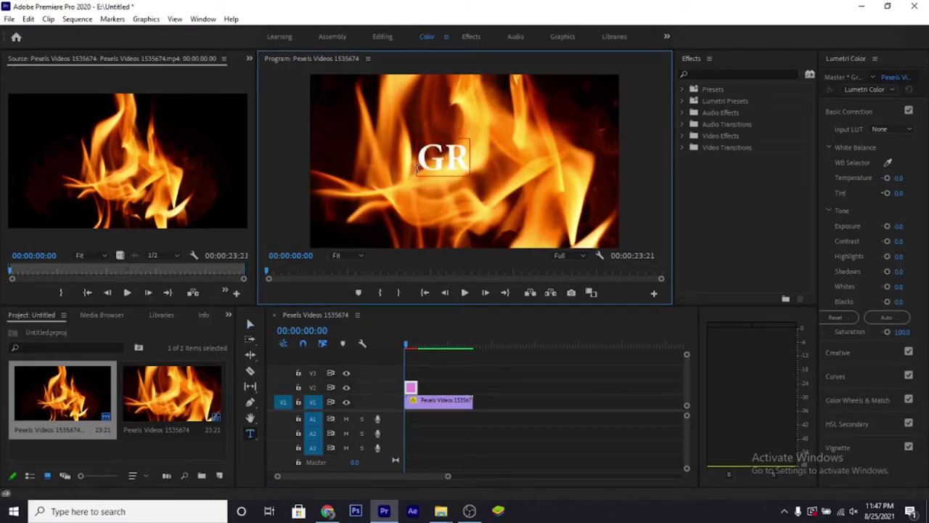
pyautogui.write('A')
pyautogui.write('PHICS')
pyautogui.click(249, 324)
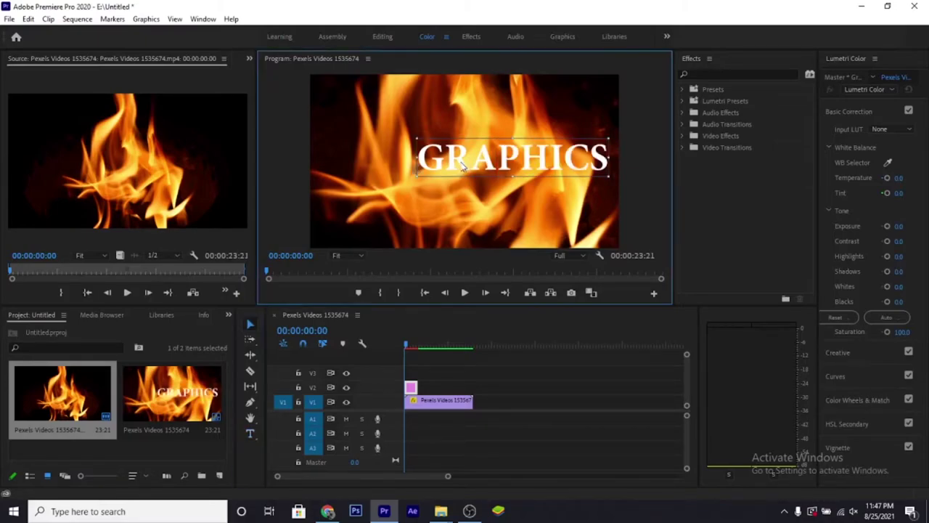
pyautogui.moveTo(457, 164); pyautogui.dragTo(418, 168)
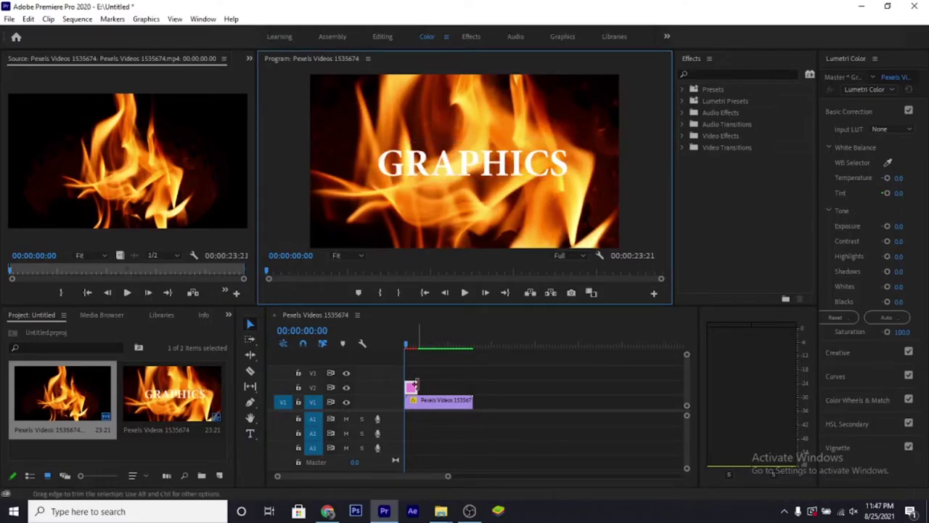
pyautogui.moveTo(415, 385); pyautogui.dragTo(471, 398)
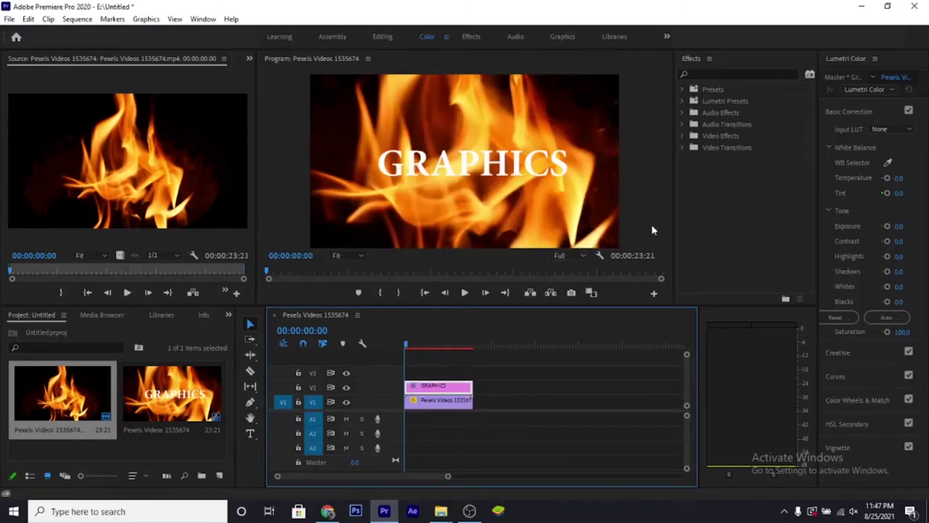
# - Search the effects for TRACK and drop Track Matte Key onto the V1 fire clip
pyautogui.click(723, 72)
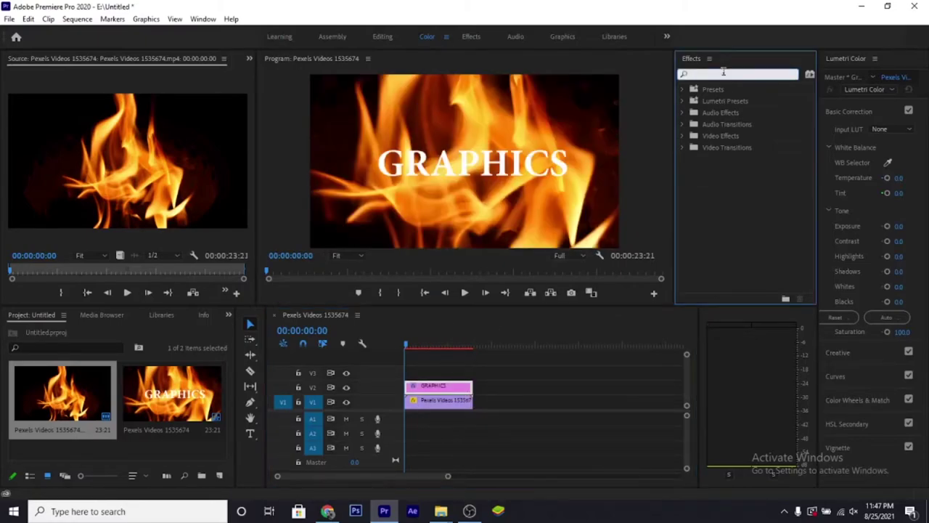
pyautogui.write('T')
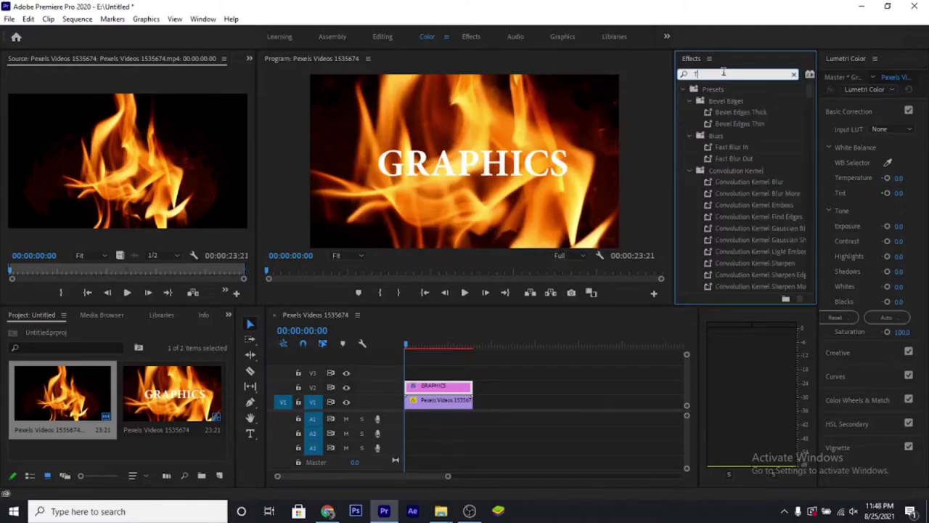
pyautogui.write('RAC')
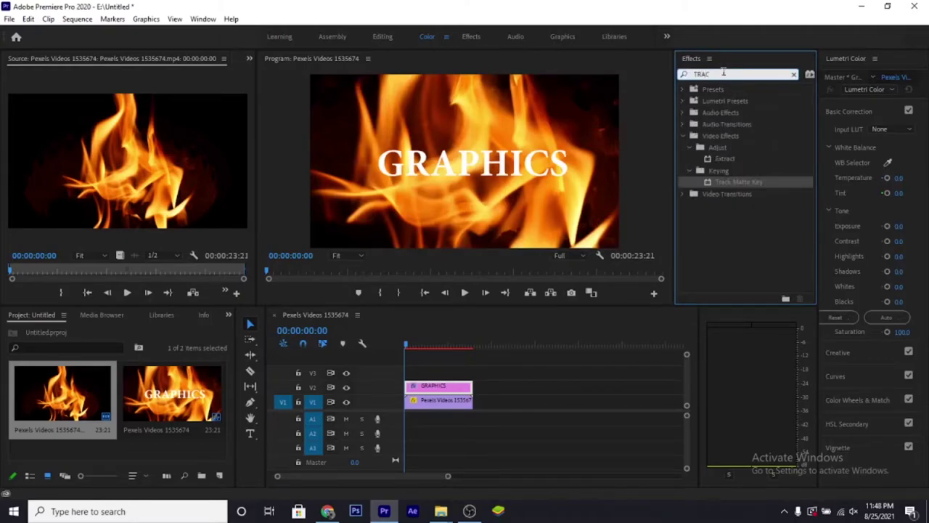
pyautogui.write('K')
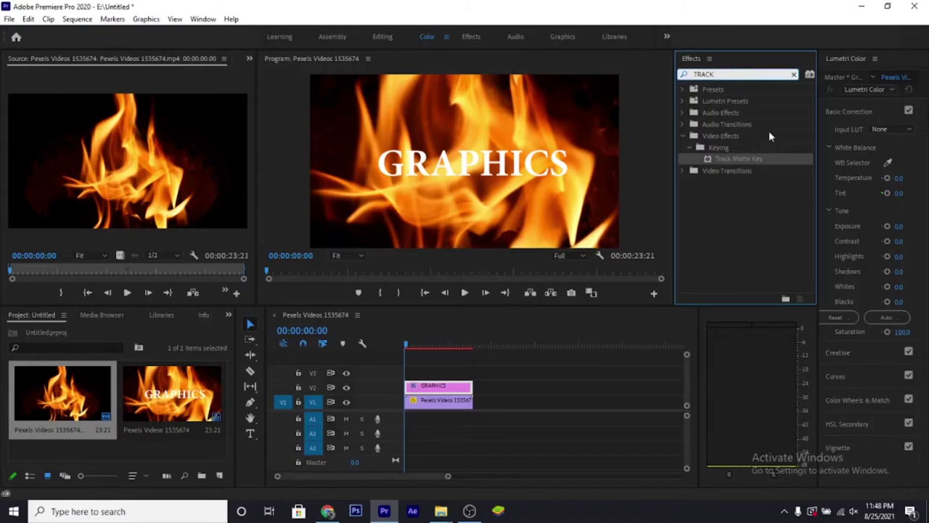
pyautogui.click(738, 166)
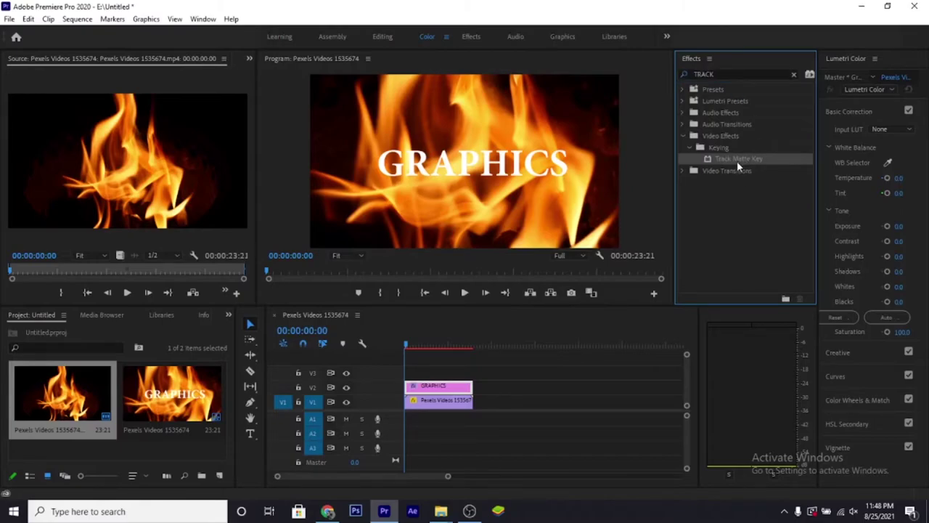
pyautogui.moveTo(737, 165)
pyautogui.mouseDown()
pyautogui.moveTo(470, 403)
pyautogui.moveTo(458, 402)
pyautogui.mouseUp()
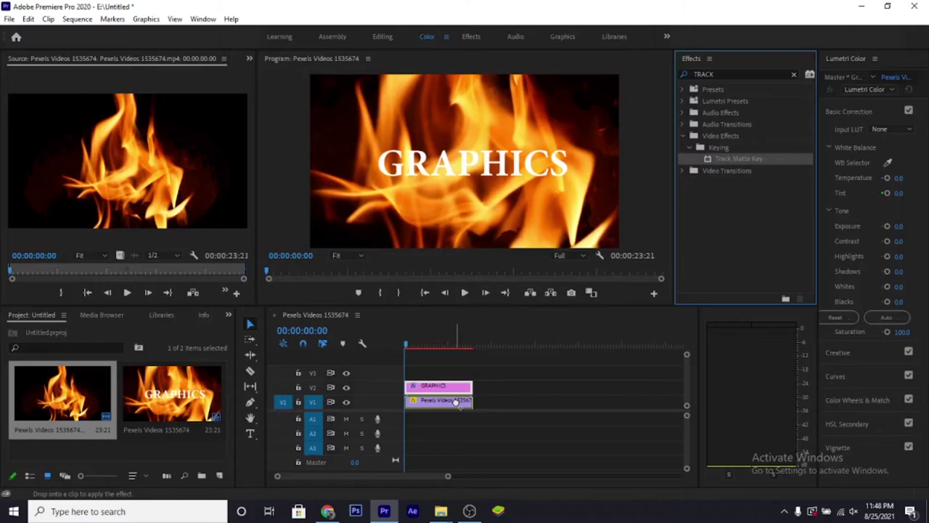
pyautogui.moveTo(458, 403); pyautogui.dragTo(458, 406)
# - Select the fire clip and show its Effect Controls panel
pyautogui.click(457, 406)
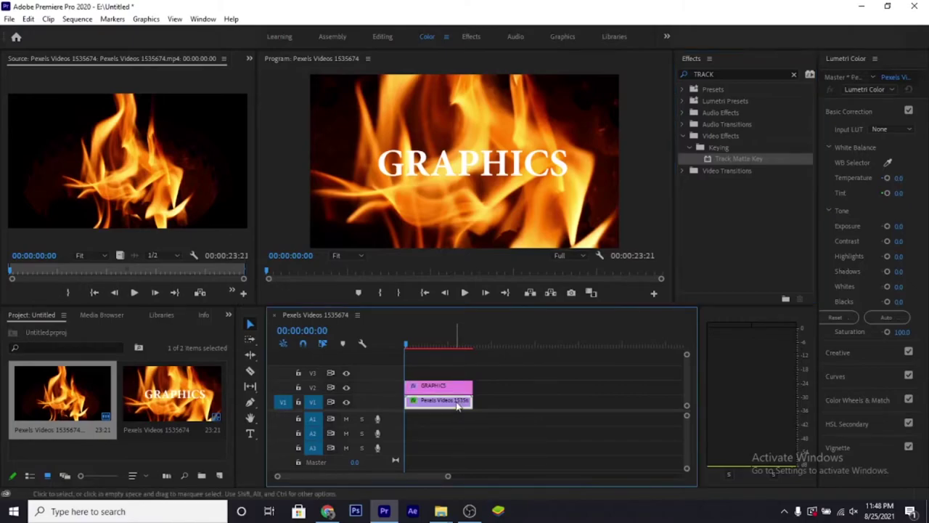
pyautogui.click(251, 58)
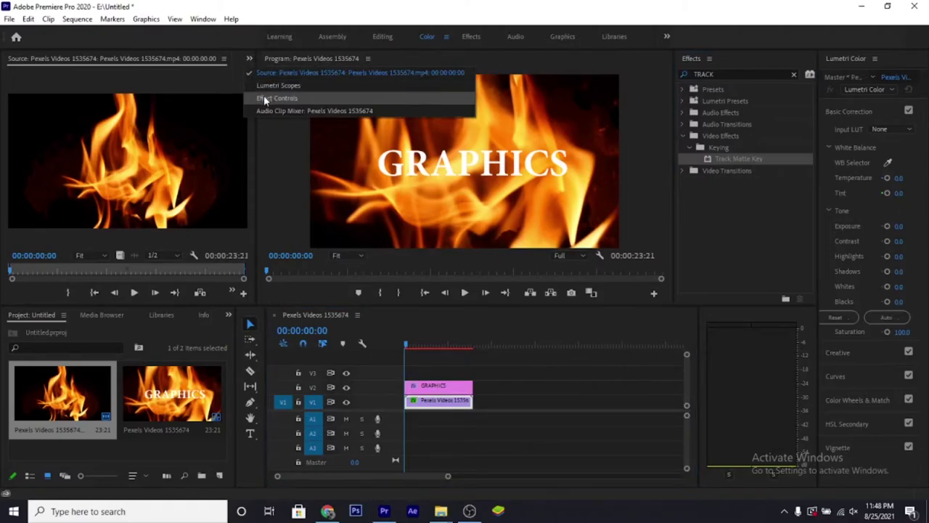
pyautogui.click(264, 95)
pyautogui.moveTo(247, 134); pyautogui.dragTo(246, 148)
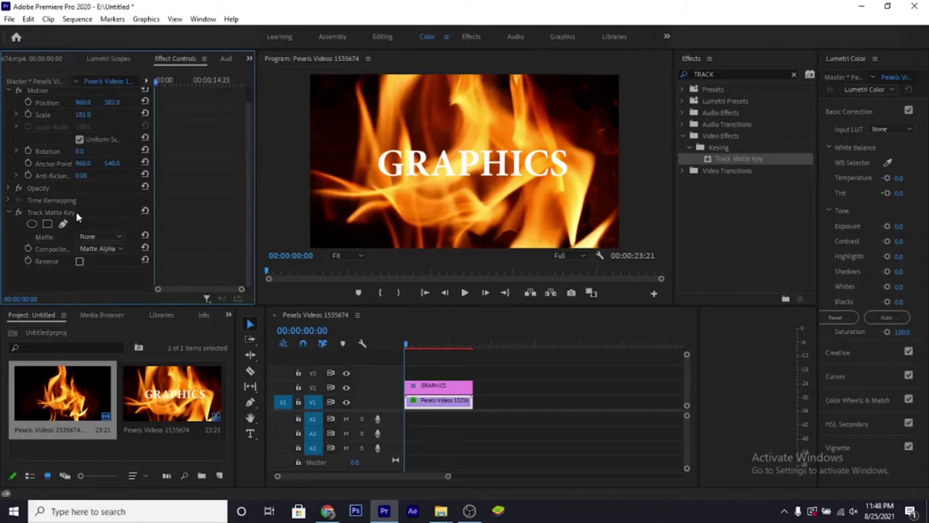
# - Set Track Matte Key's Matte to Video 2 with Matte Alpha compositing, then play the preview
pyautogui.click(57, 213)
pyautogui.click(105, 249)
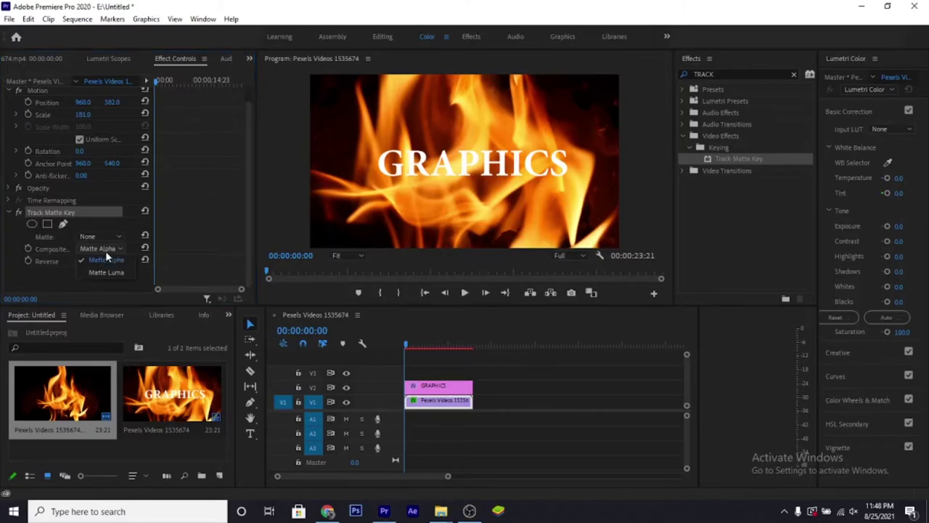
pyautogui.click(105, 250)
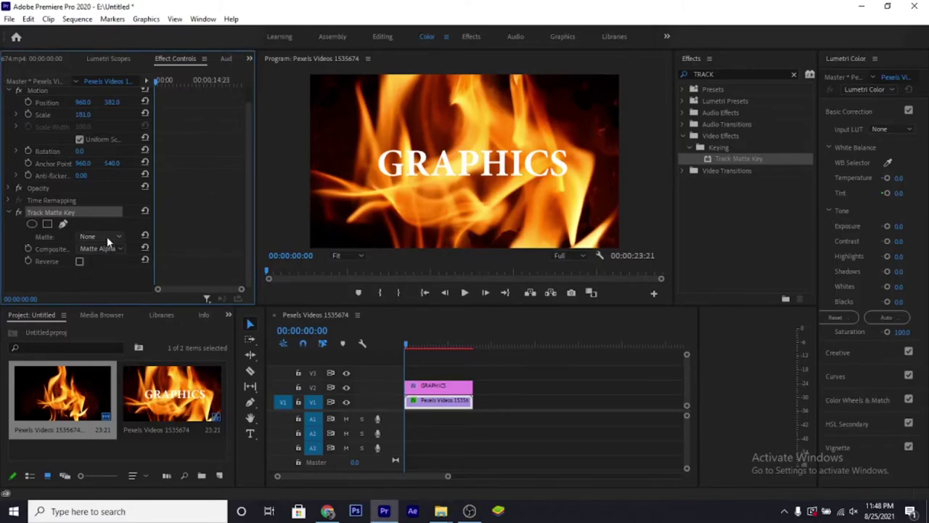
pyautogui.click(107, 236)
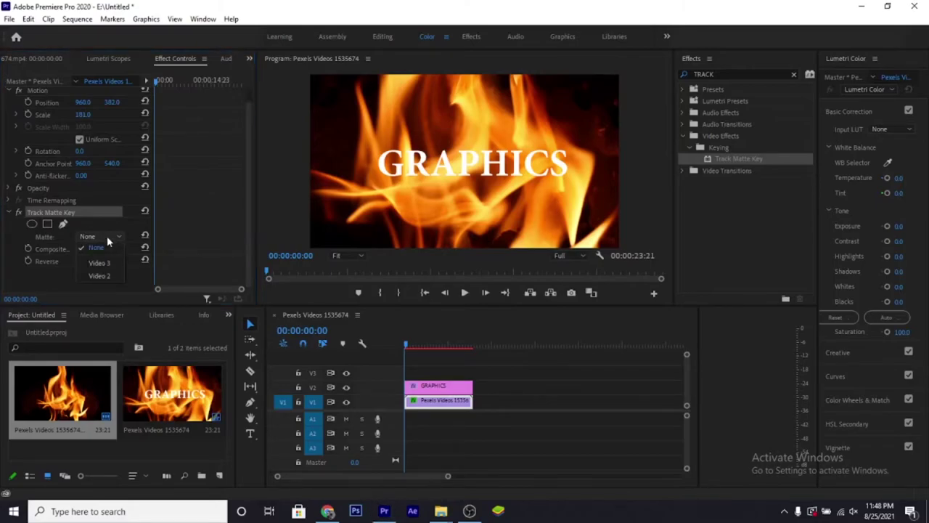
pyautogui.click(109, 276)
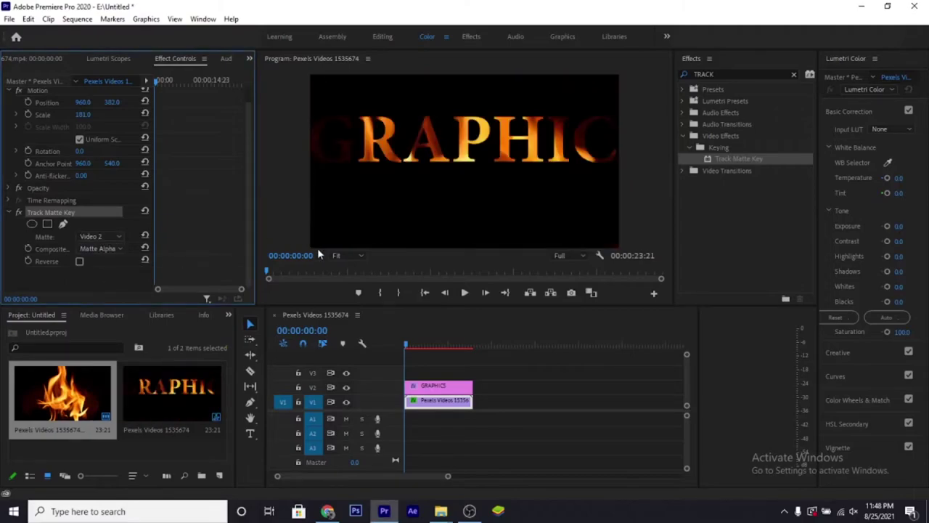
pyautogui.click(465, 293)
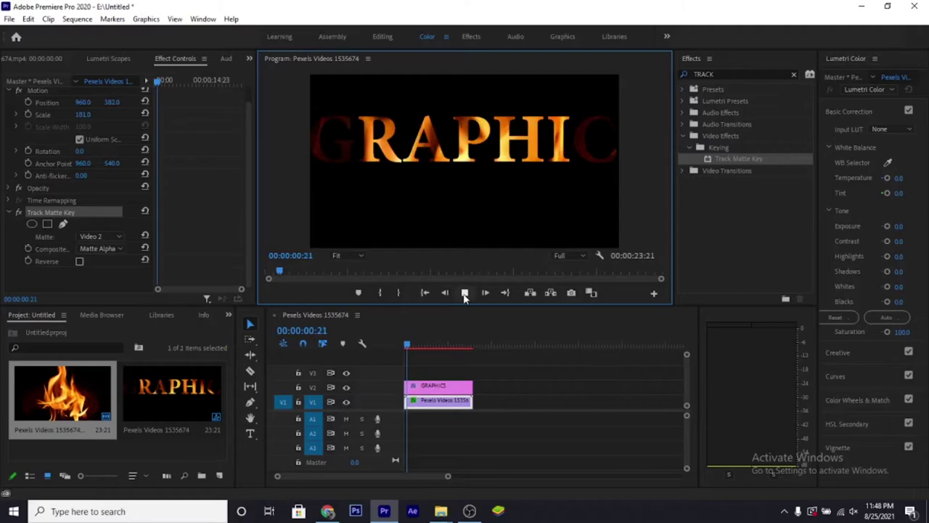
# - Stop playback and set the fire clip's Scale to 128 and Position Y to 430
pyautogui.click(464, 294)
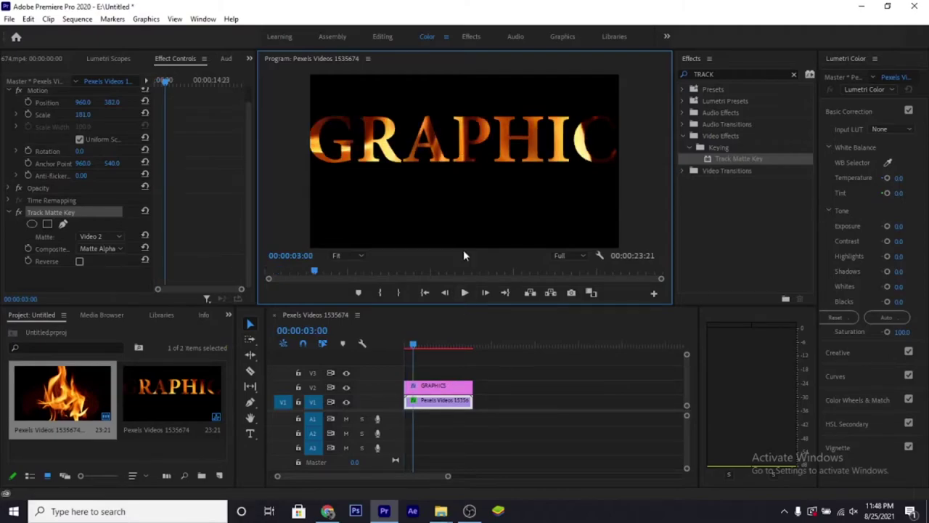
pyautogui.click(449, 387)
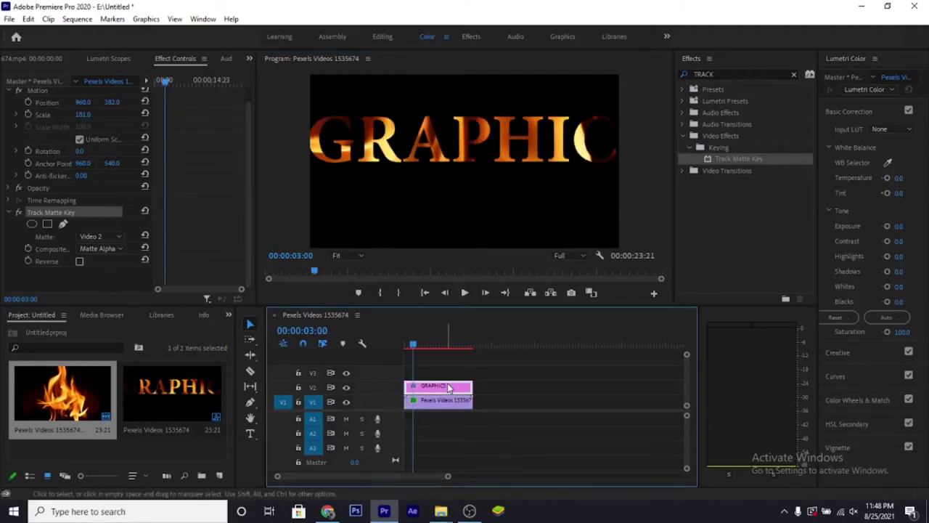
pyautogui.click(442, 401)
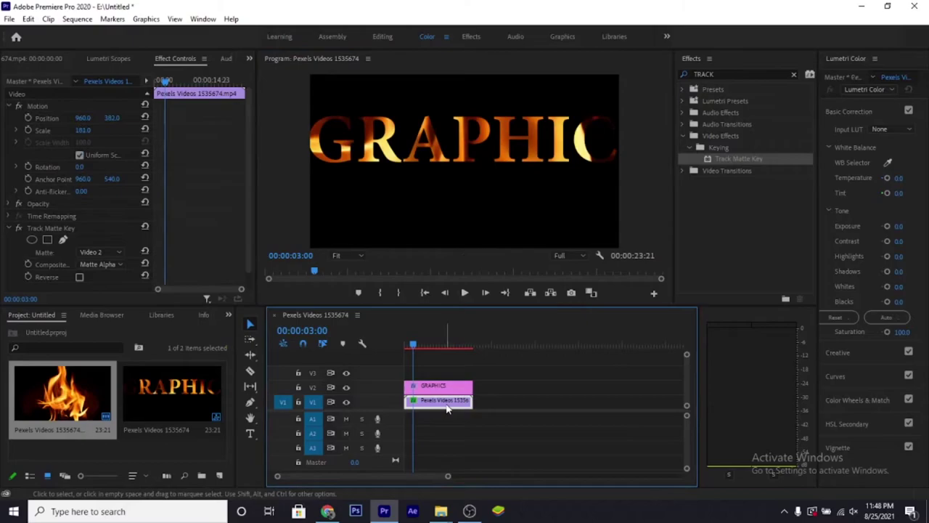
pyautogui.click(250, 195)
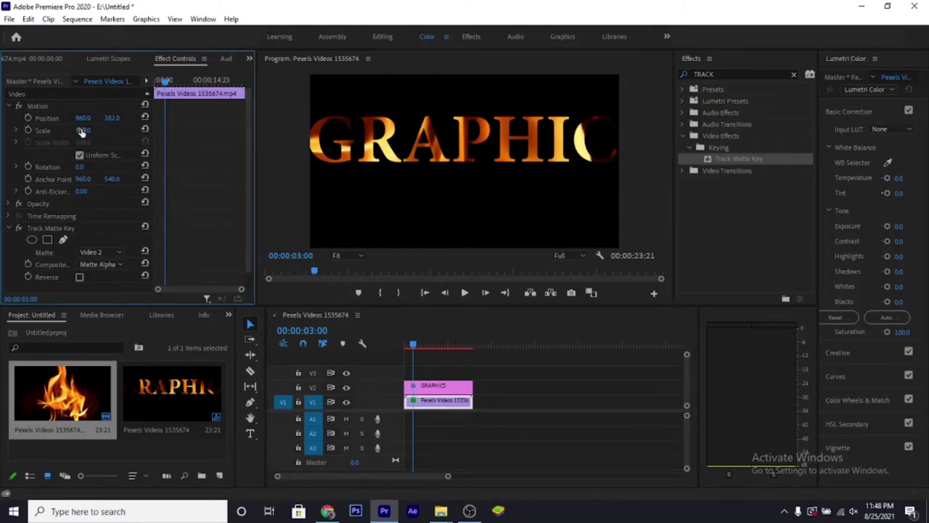
pyautogui.moveTo(82, 130)
pyautogui.mouseDown()
pyautogui.moveTo(144, 117)
pyautogui.moveTo(120, 119)
pyautogui.mouseUp()
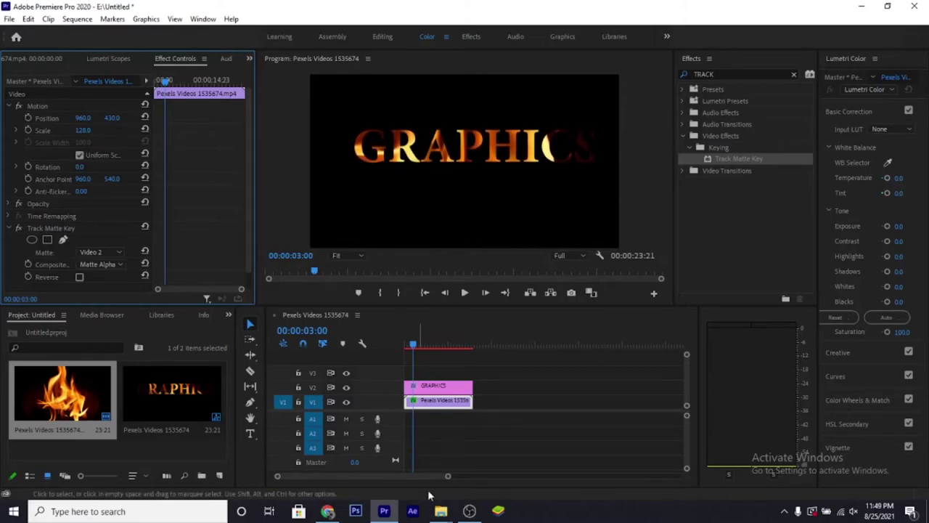
# - Play the sequence from near the start to check the flames fill GRAPHICS
pyautogui.click(409, 345)
pyautogui.press('space')
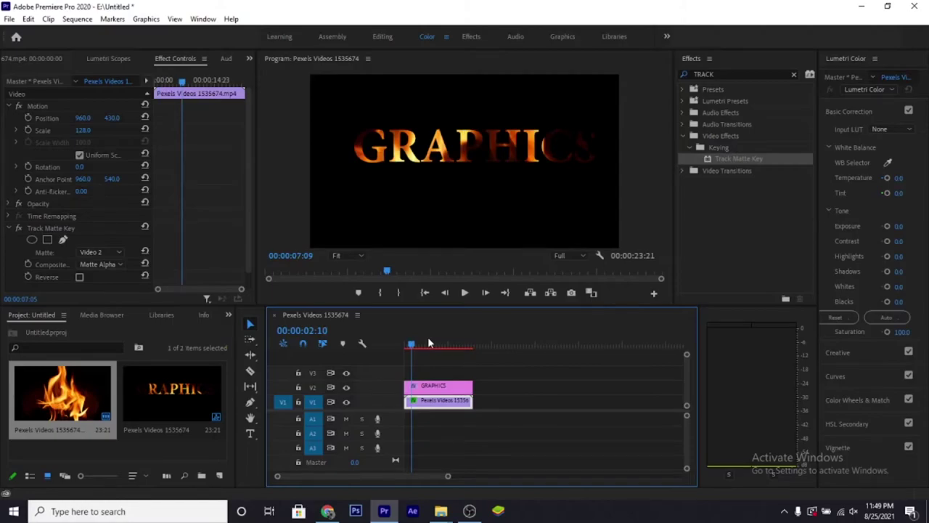
pyautogui.click(438, 341)
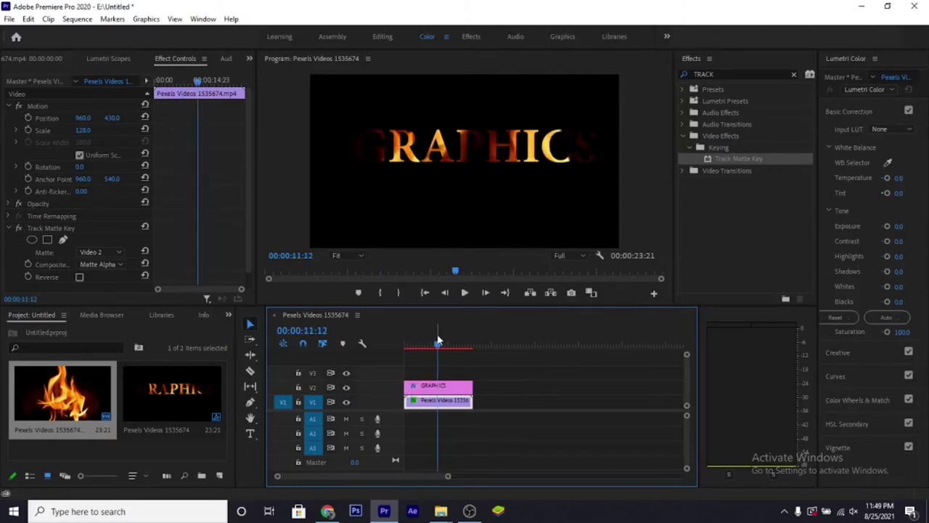
pyautogui.click(173, 457)
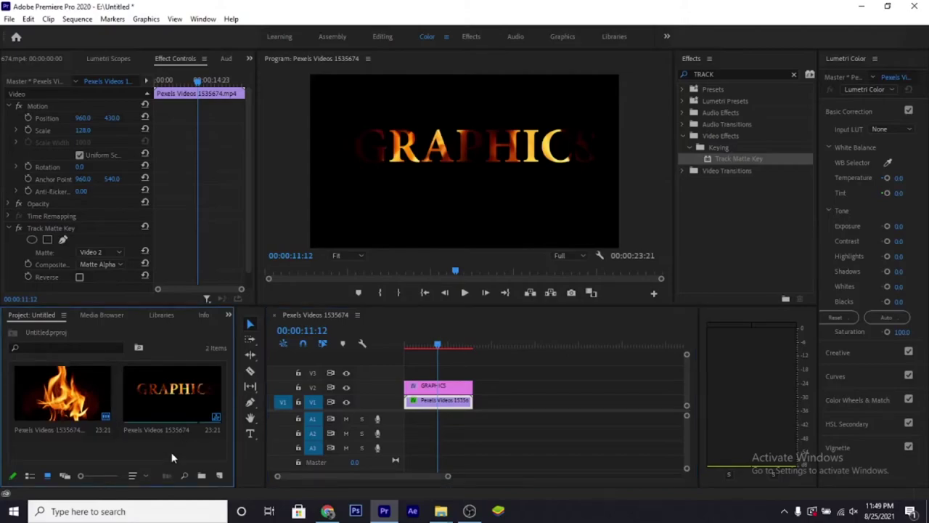
# - Create a new Color Matte in colour FFF9F9, keeping the name Color Matte
pyautogui.rightClick(173, 458)
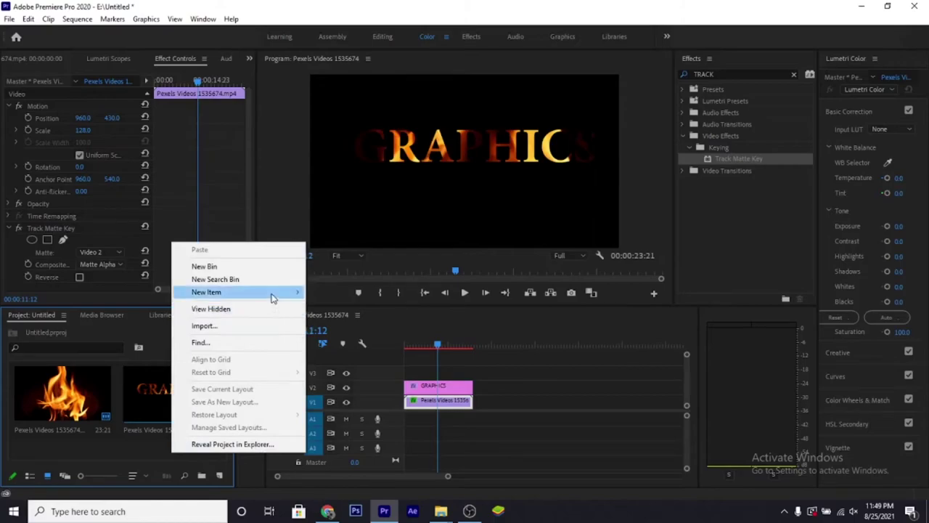
pyautogui.moveTo(273, 296)
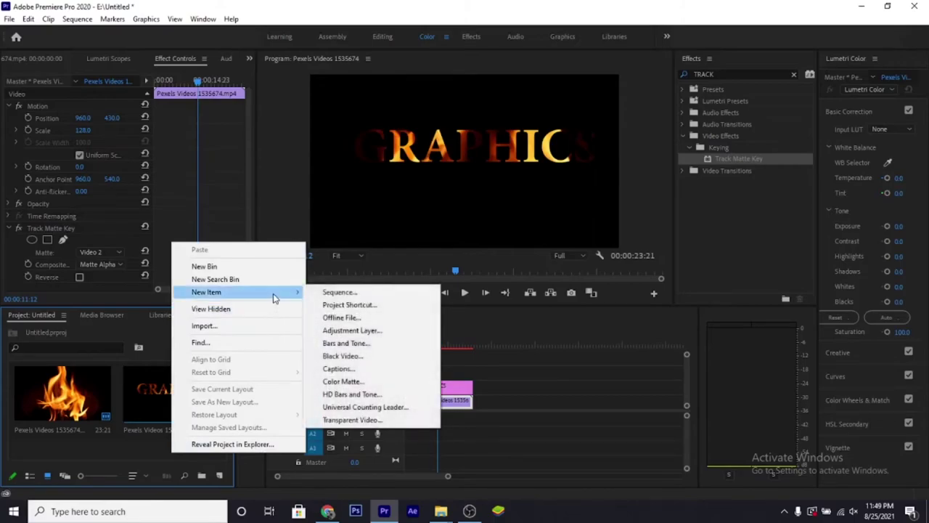
pyautogui.click(355, 380)
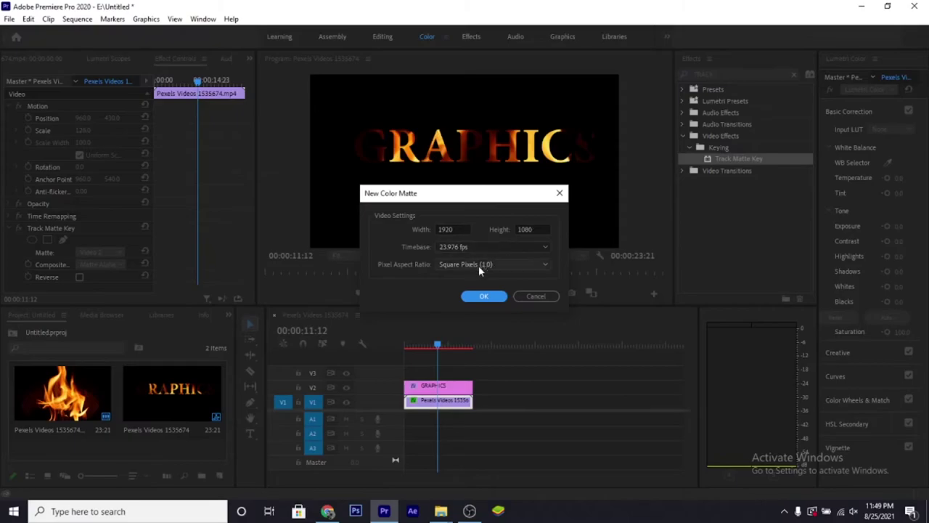
pyautogui.click(479, 296)
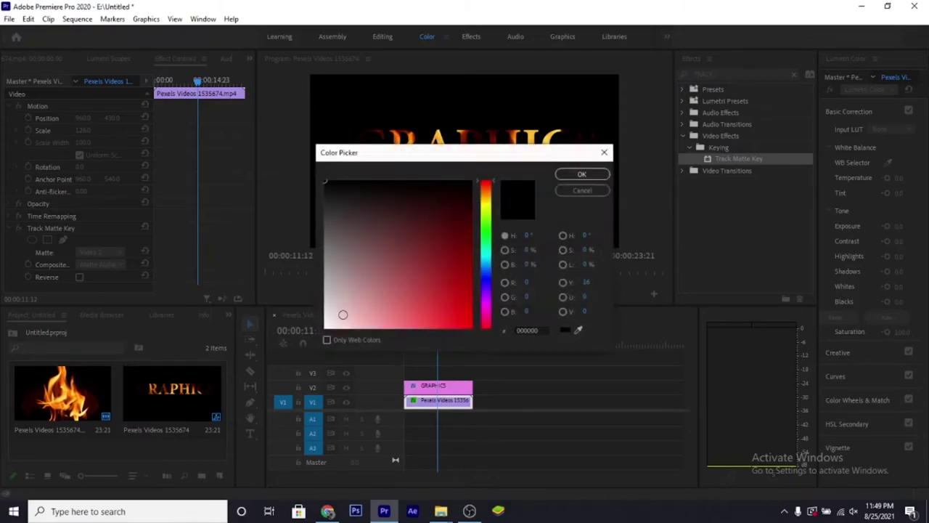
pyautogui.click(327, 326)
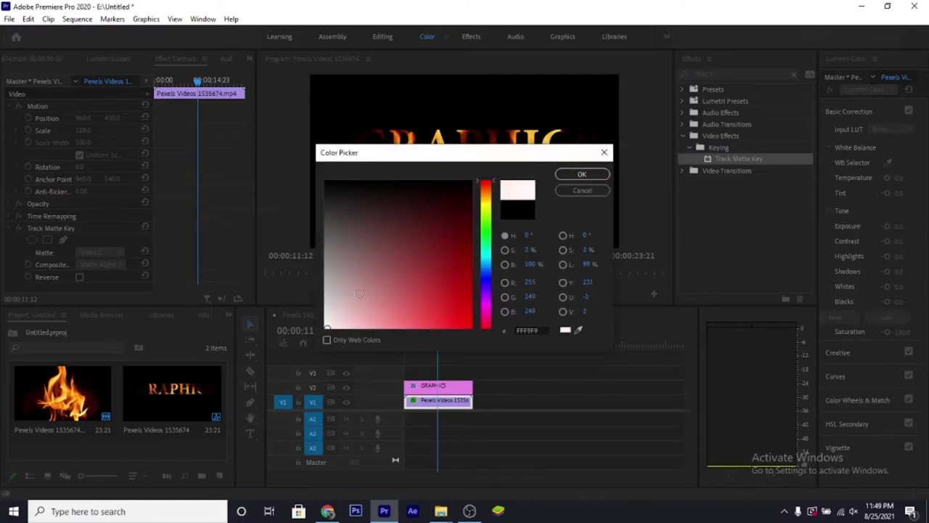
pyautogui.click(581, 175)
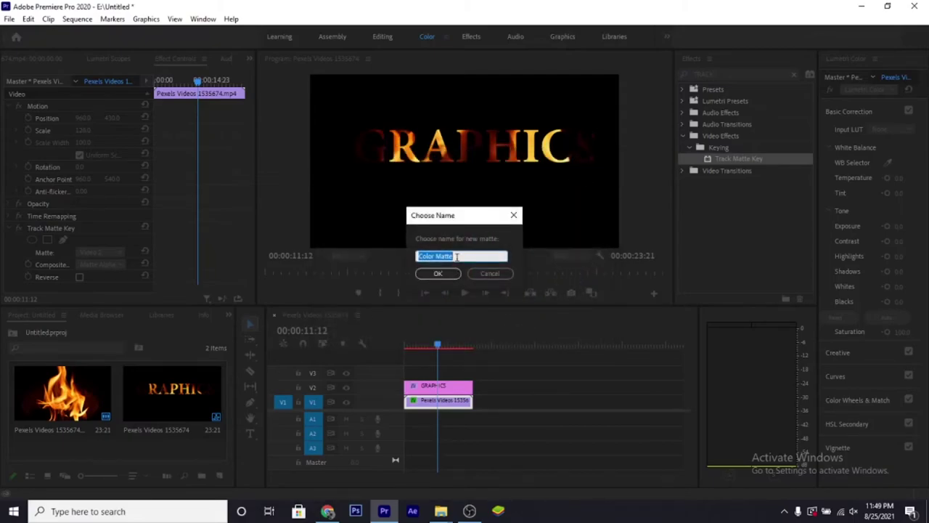
pyautogui.press('Return')
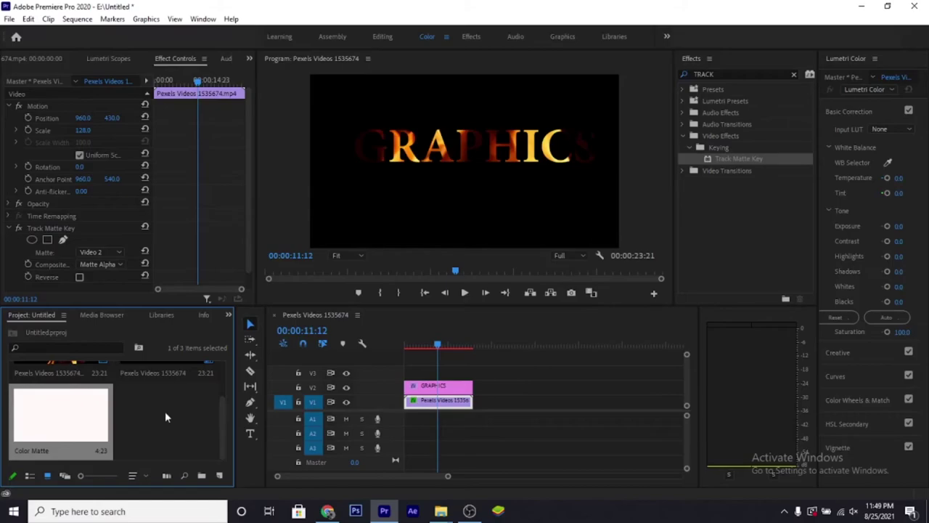
# - Move the title and fire clips up one track and place Color Matte on V1
pyautogui.moveTo(491, 361); pyautogui.dragTo(436, 435)
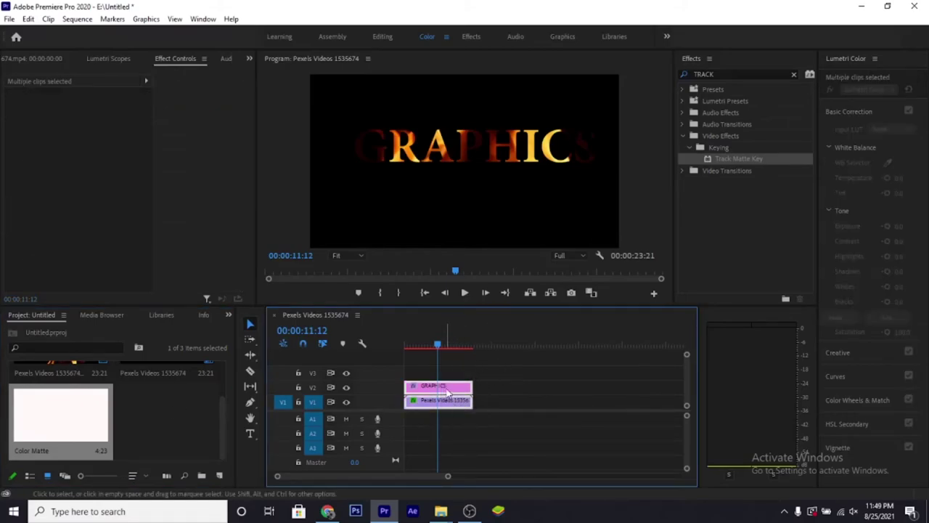
pyautogui.moveTo(448, 392); pyautogui.dragTo(446, 378)
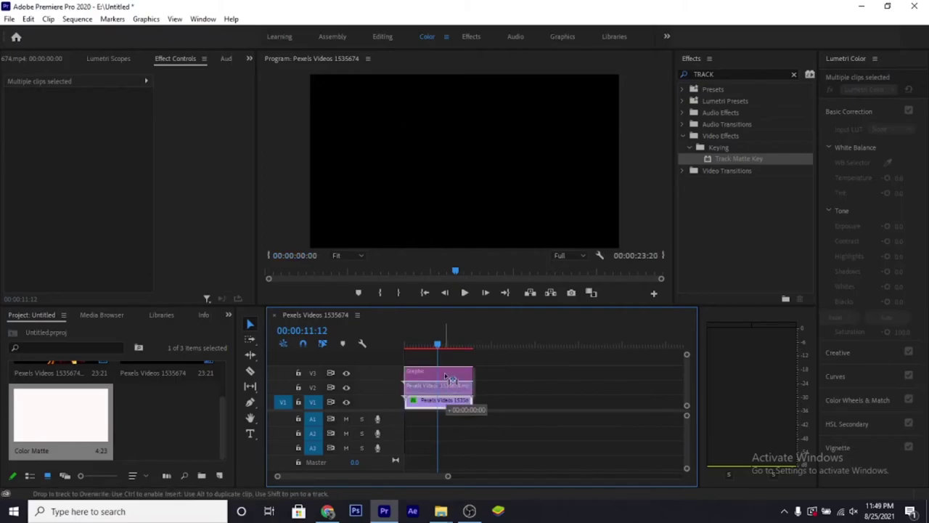
pyautogui.click(139, 419)
pyautogui.click(104, 427)
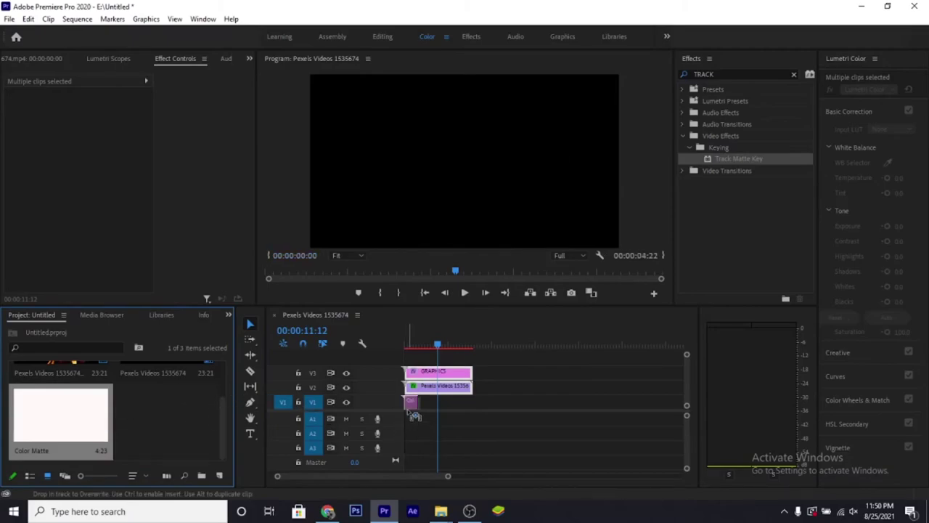
pyautogui.moveTo(333, 448)
pyautogui.mouseDown()
pyautogui.moveTo(411, 401)
pyautogui.moveTo(471, 405)
pyautogui.mouseUp()
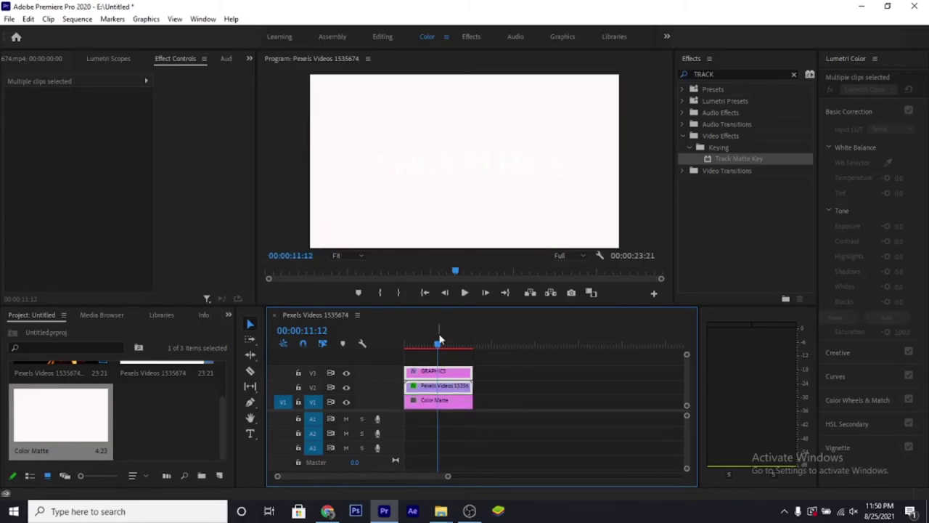
# - Set the fire clip's Track Matte Key Matte to Video 3
pyautogui.moveTo(438, 347); pyautogui.dragTo(407, 347)
pyautogui.click(435, 400)
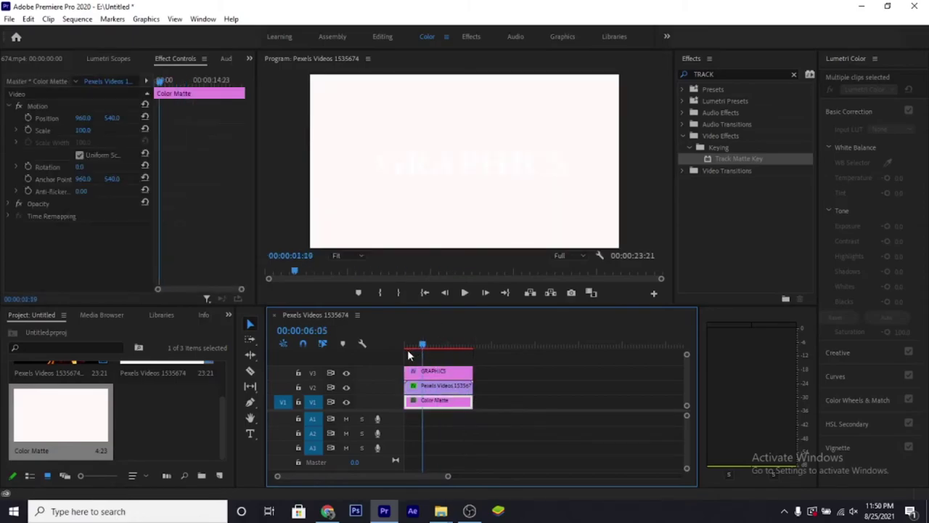
pyautogui.click(431, 392)
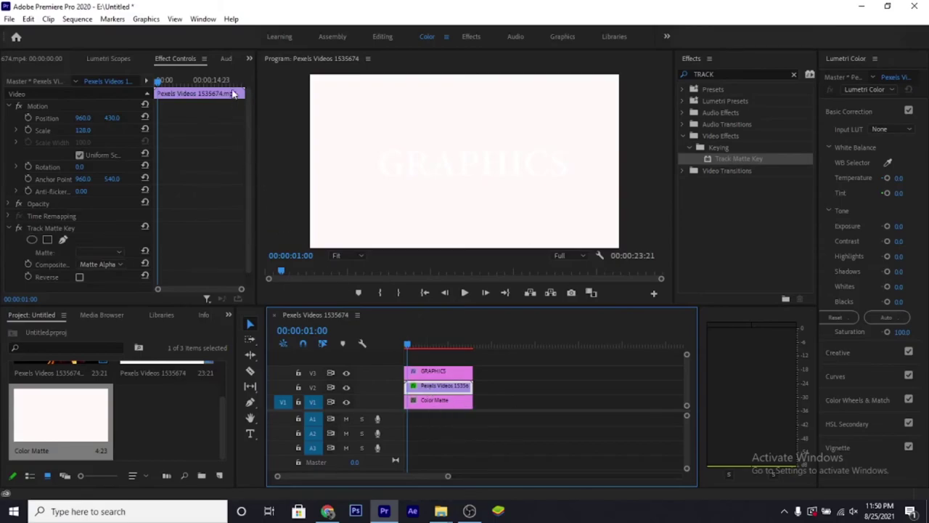
pyautogui.moveTo(248, 143); pyautogui.dragTo(245, 168)
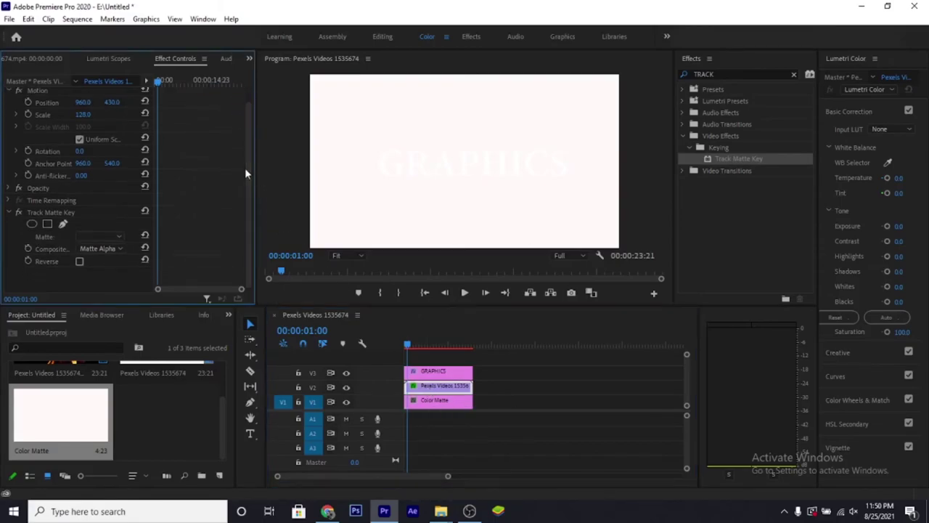
pyautogui.click(99, 238)
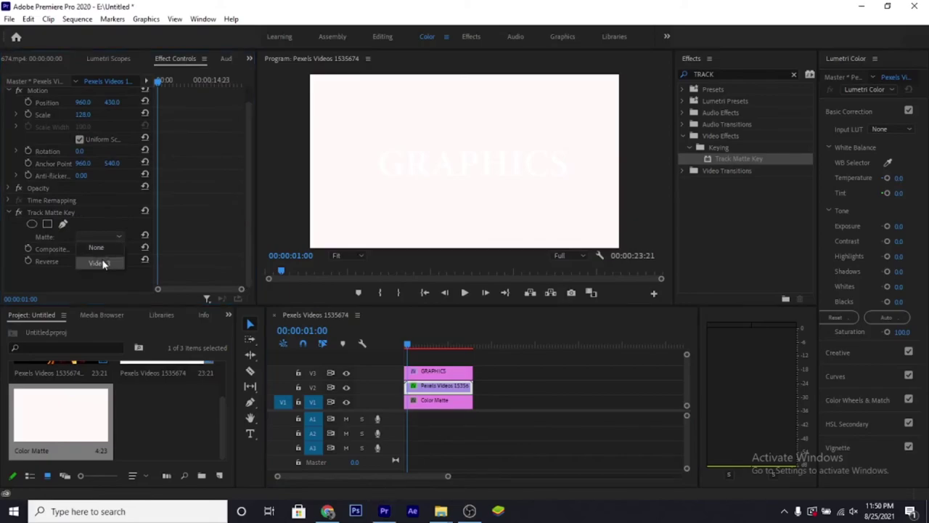
pyautogui.click(102, 263)
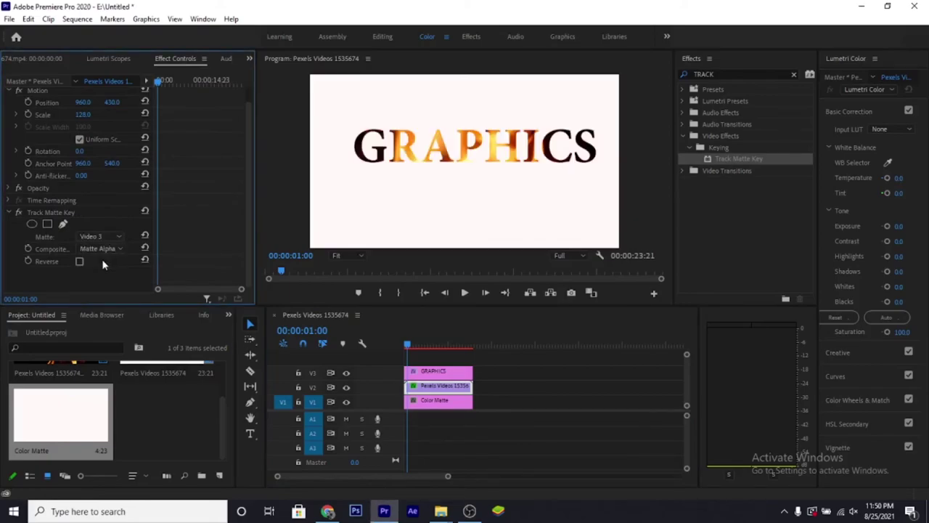
# - Start Program Monitor playback to watch the flaming GRAPHICS over the near-white matte
pyautogui.click(464, 293)
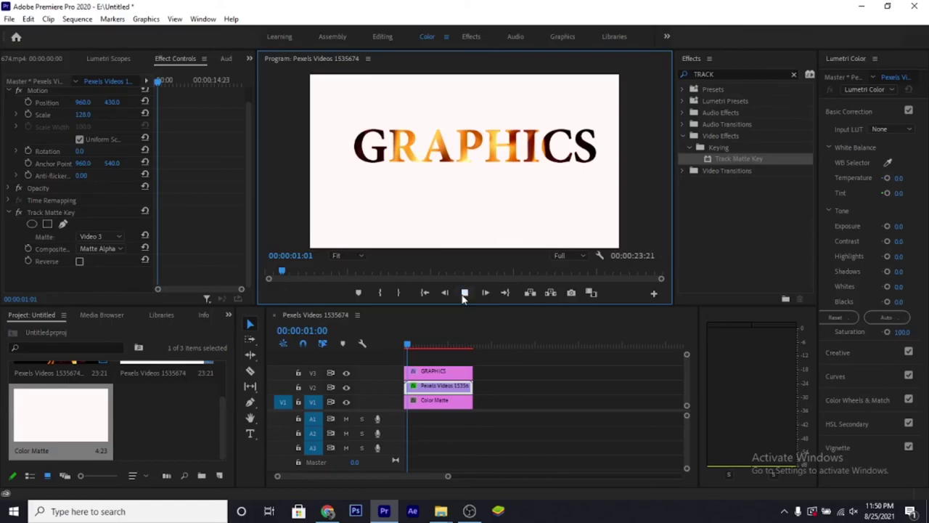